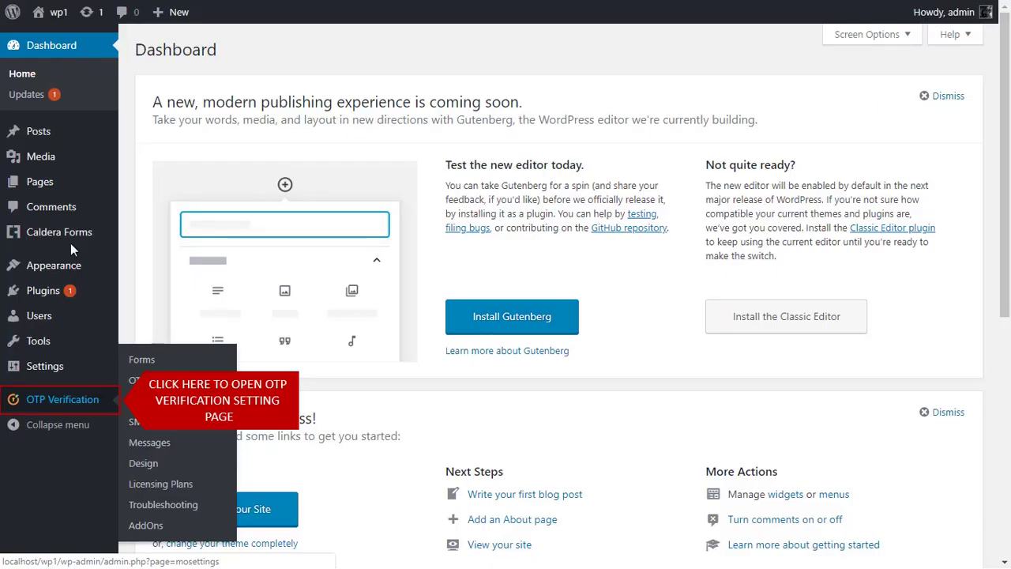
# Open the OTP Verification plugin's Forms settings page from the admin sidebar
pyautogui.click(64, 399)
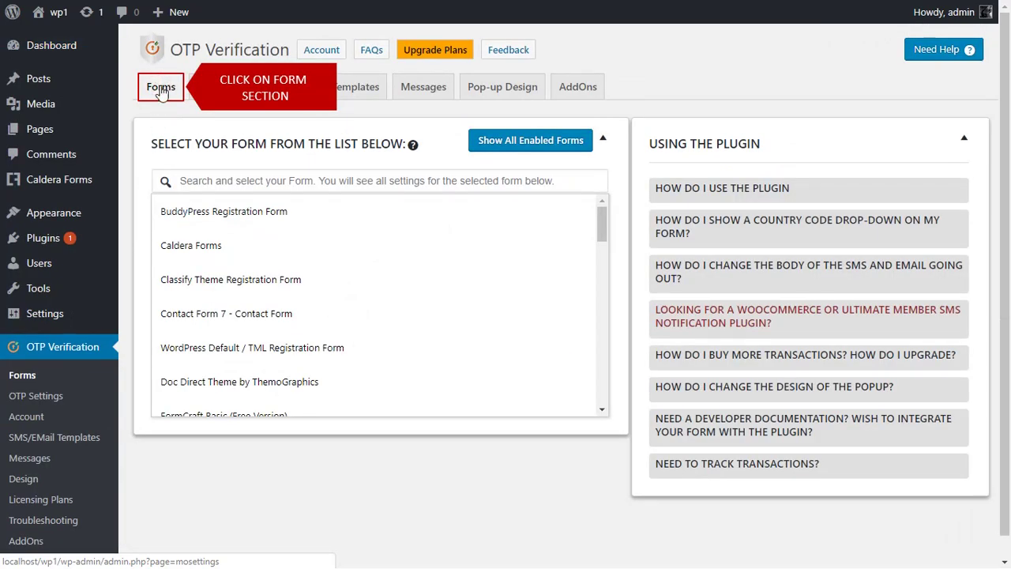
# Search the supported forms for 'caldera' and enable OTP verification for Caldera Forms
pyautogui.click(209, 183)
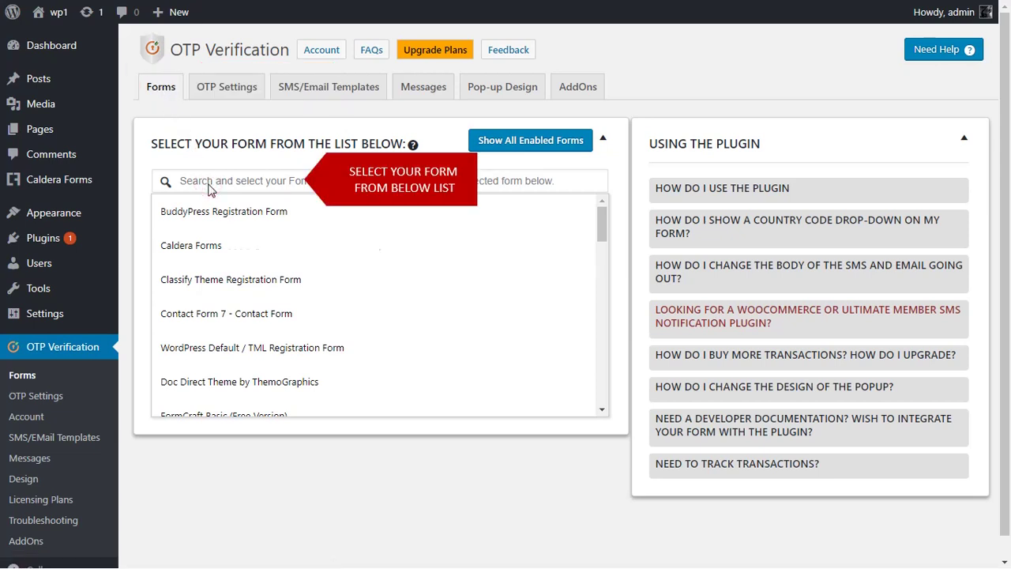
pyautogui.write('caldera')
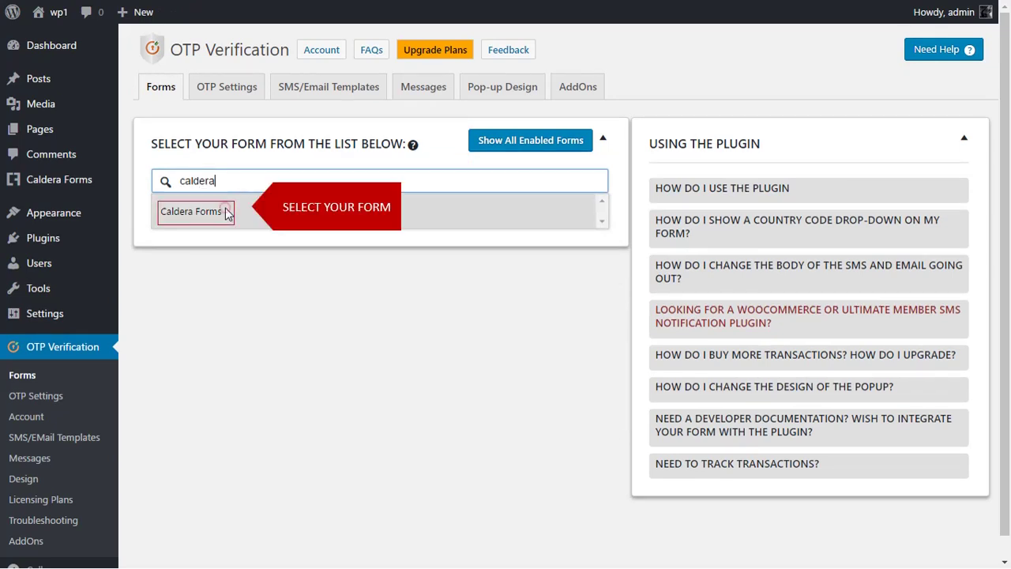
pyautogui.click(220, 209)
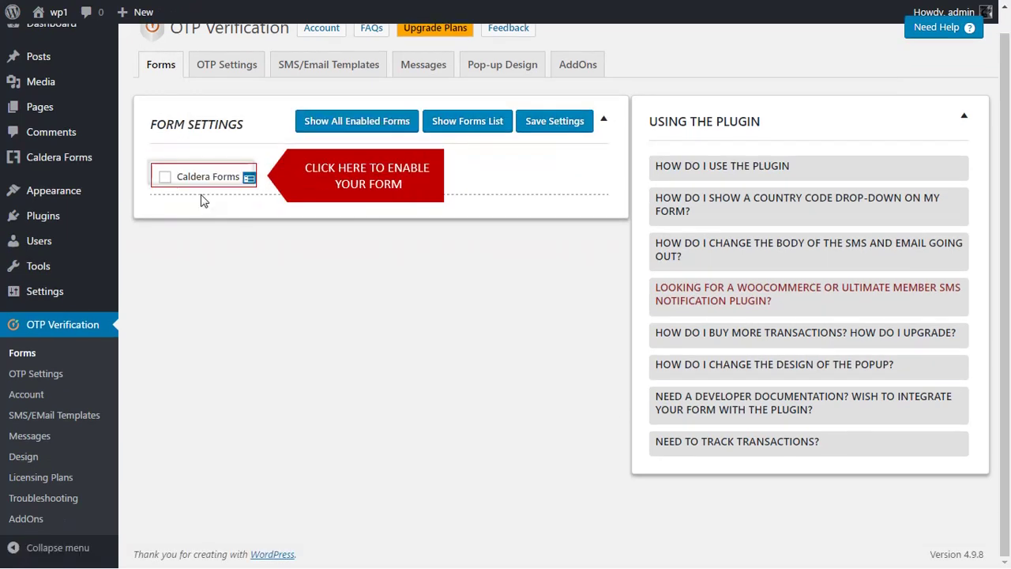
pyautogui.click(164, 177)
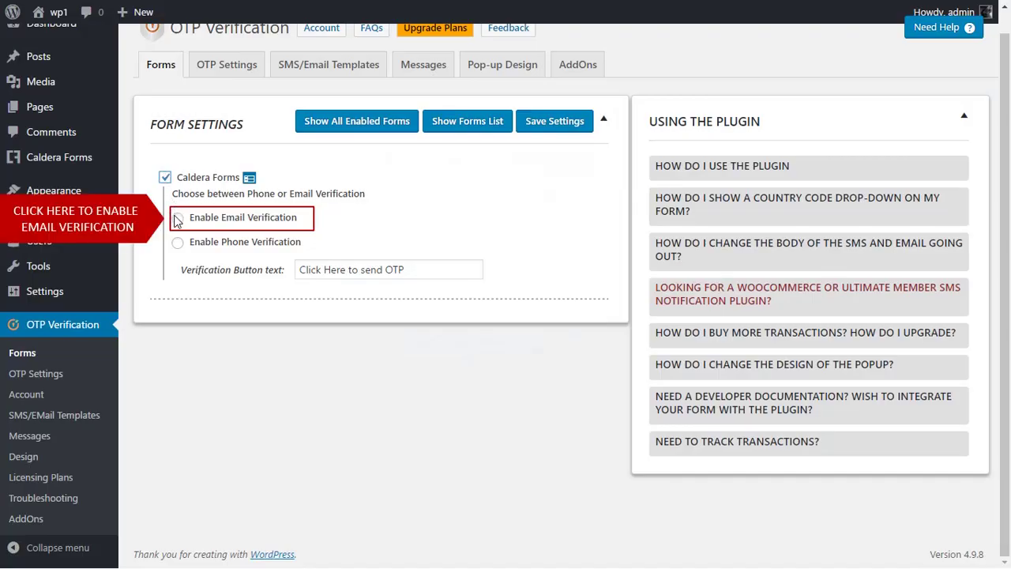
# Select email verification for Caldera Forms, reveal Caldera form 1's shortcode ID, and open that form for editing
pyautogui.click(177, 221)
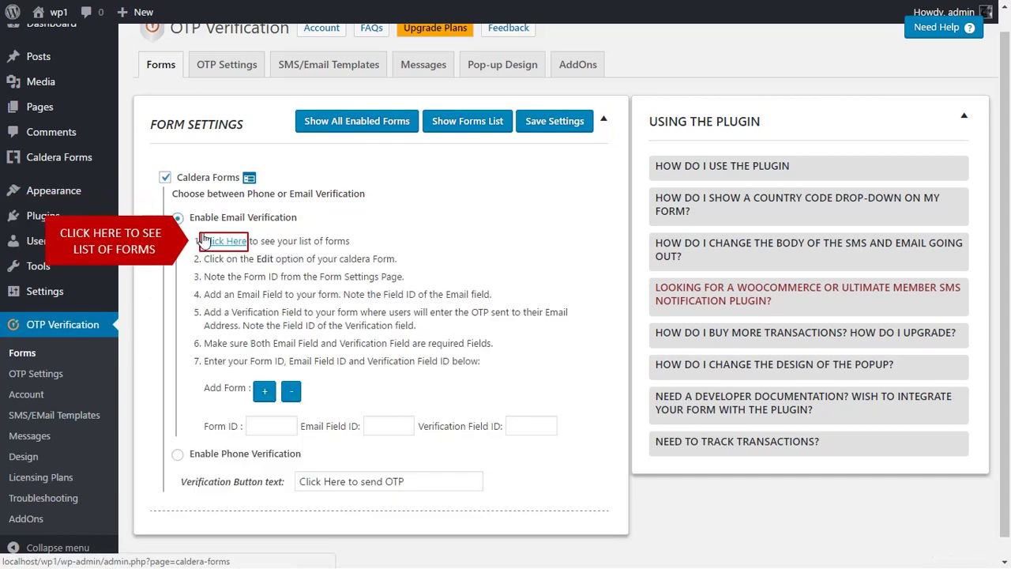
pyautogui.click(221, 247)
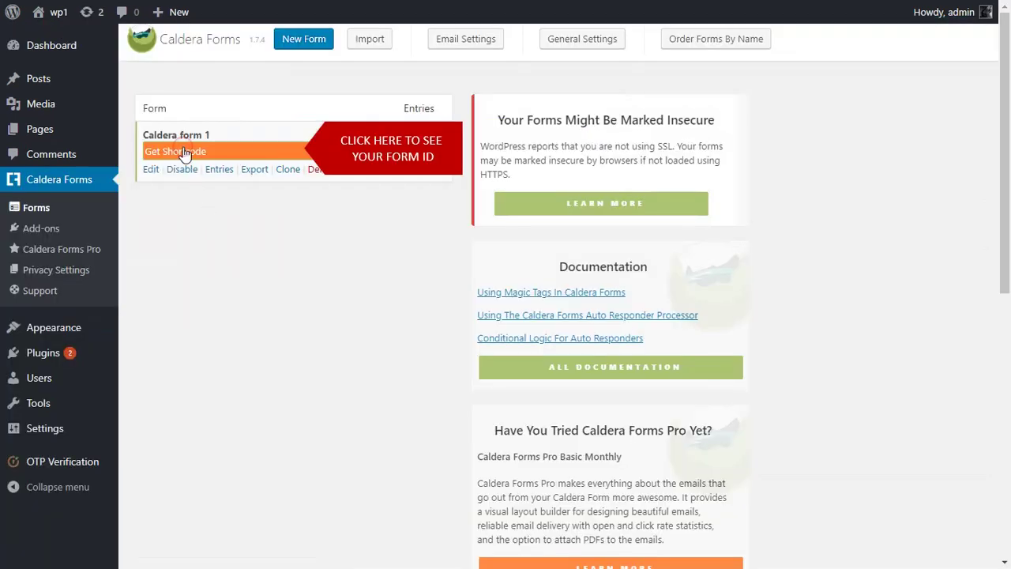
pyautogui.click(184, 153)
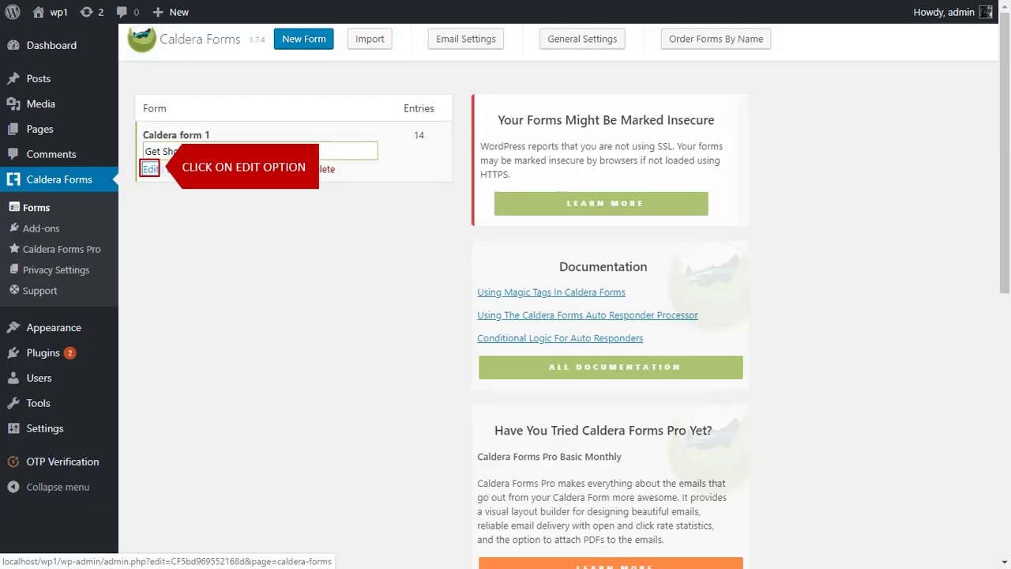
pyautogui.click(150, 169)
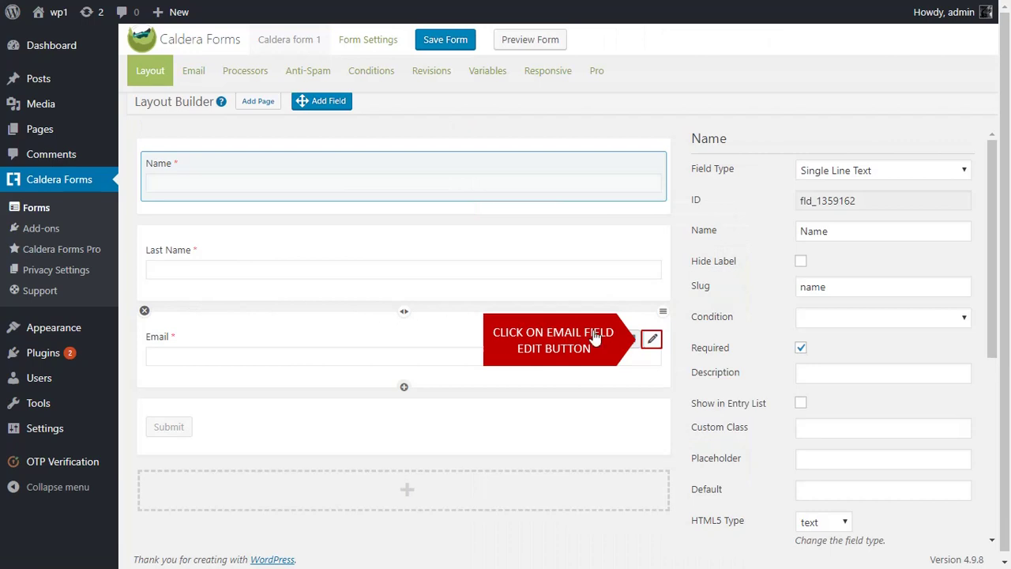
# Check the Email field's ID, then add a new row above Submit and drop a new field into it
pyautogui.click(652, 340)
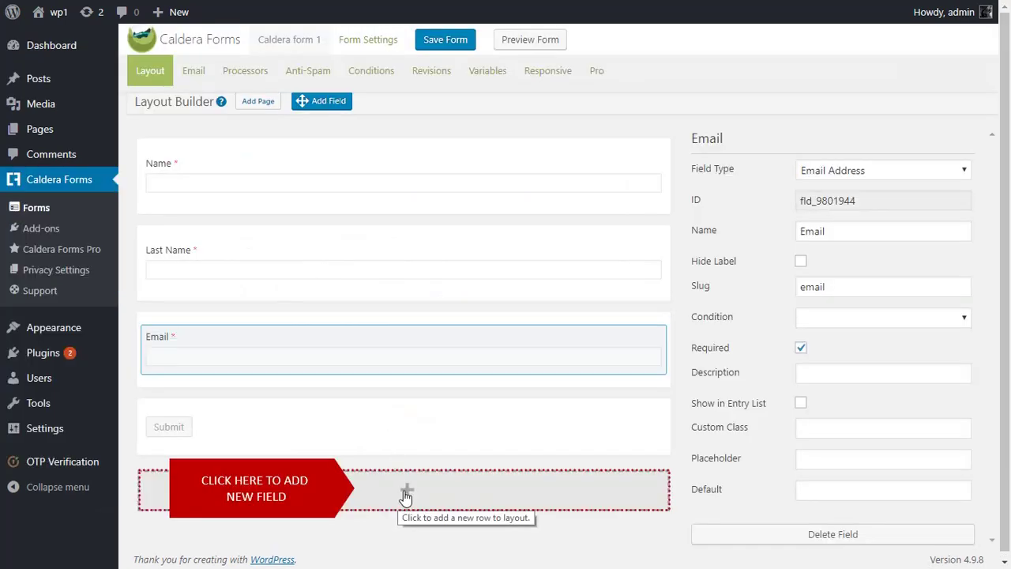
pyautogui.click(410, 491)
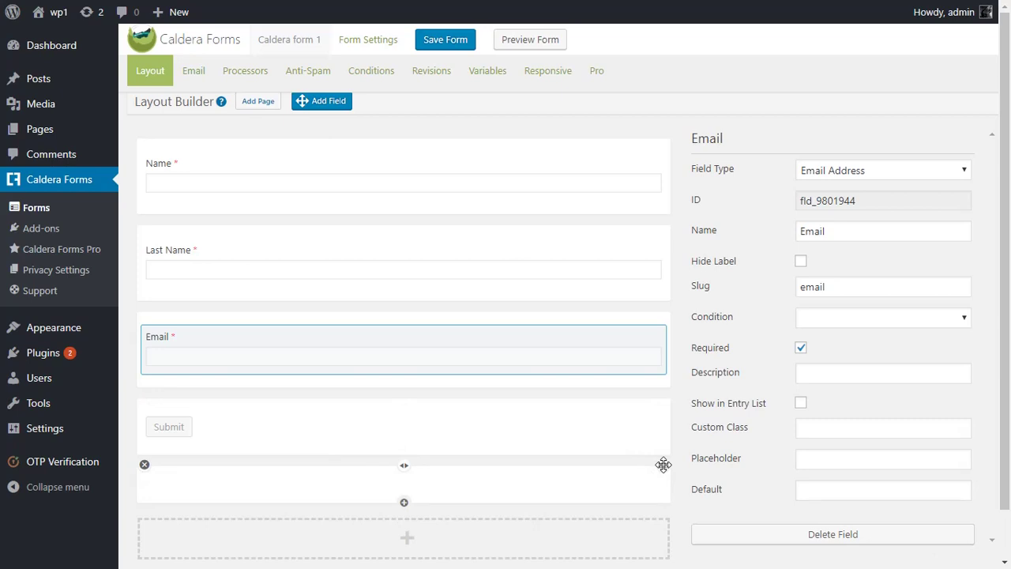
pyautogui.moveTo(663, 464); pyautogui.dragTo(581, 402)
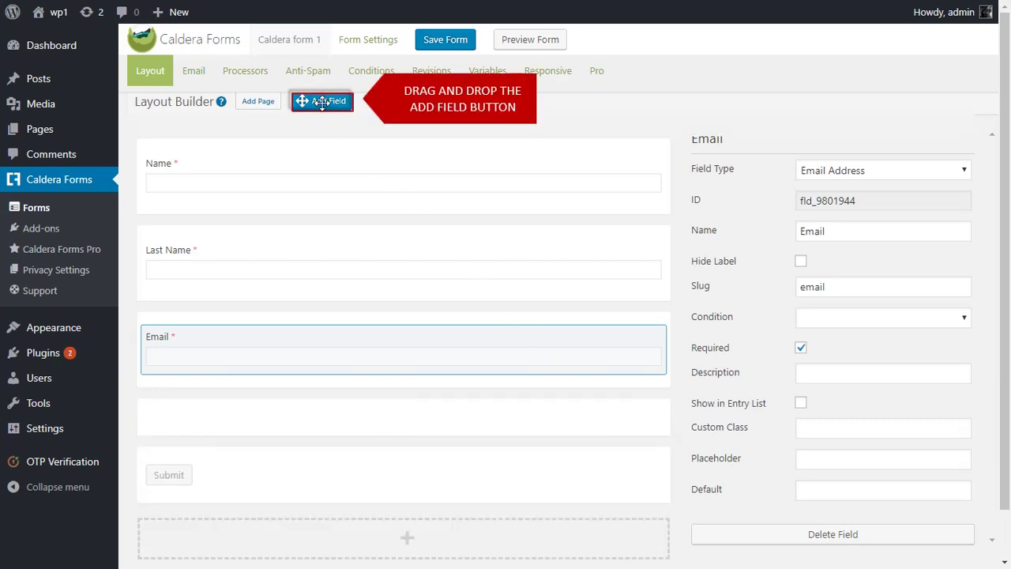
pyautogui.moveTo(321, 103); pyautogui.dragTo(329, 416)
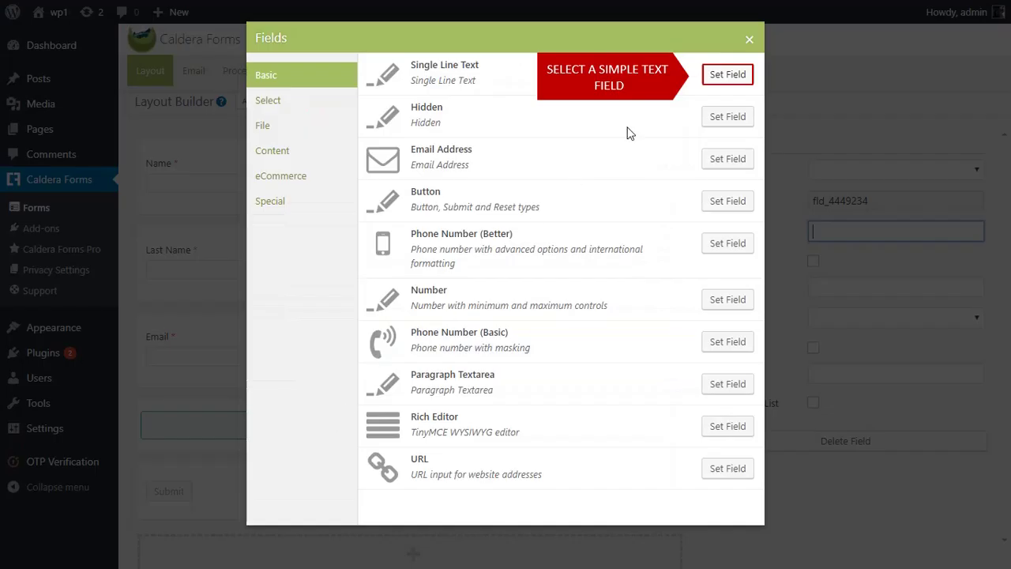
# Make the new field a required Single Line Text field named Enter OTP and save the form
pyautogui.click(725, 76)
pyautogui.write('E')
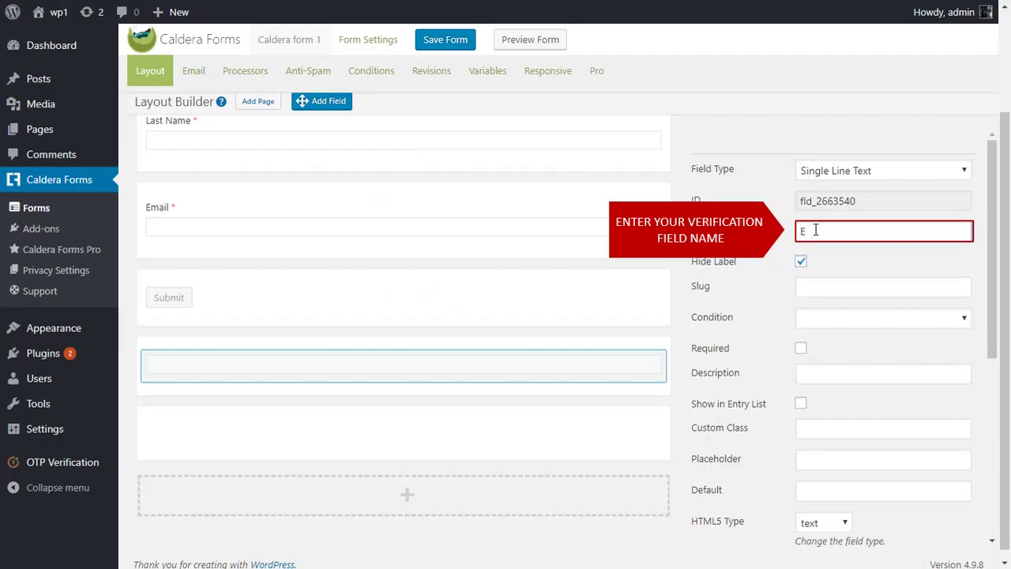
pyautogui.write('nter OTP')
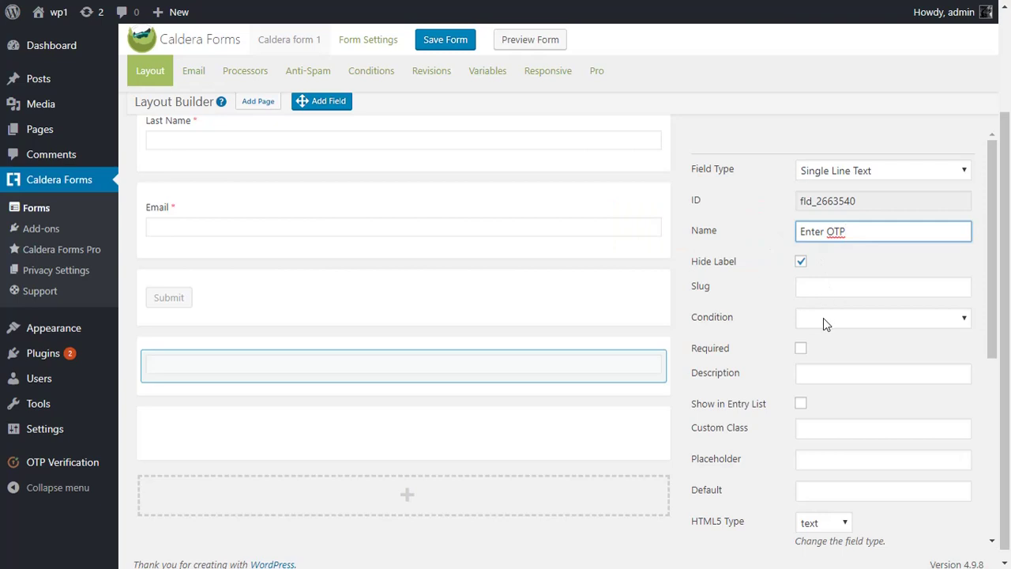
pyautogui.click(802, 350)
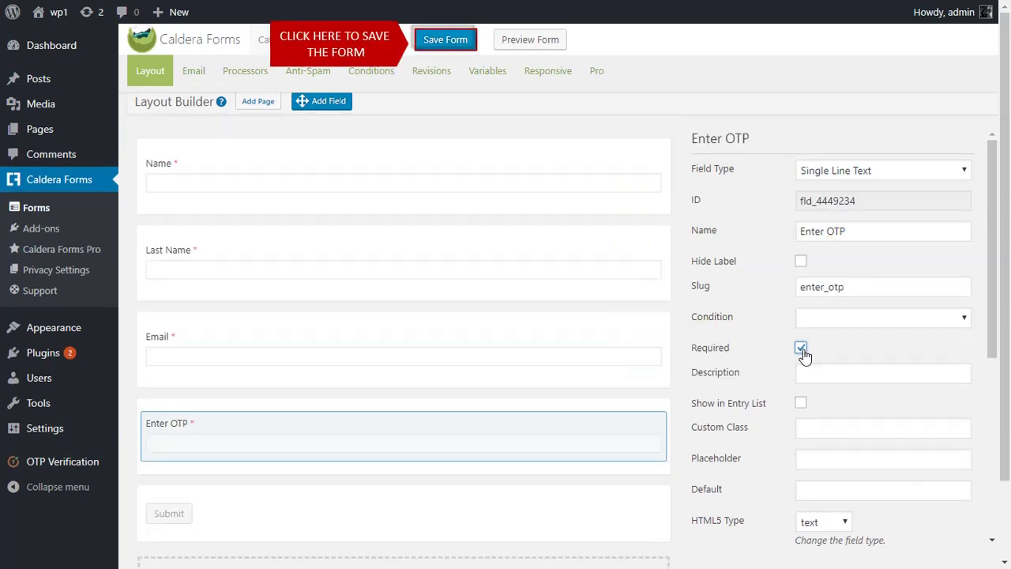
pyautogui.click(433, 42)
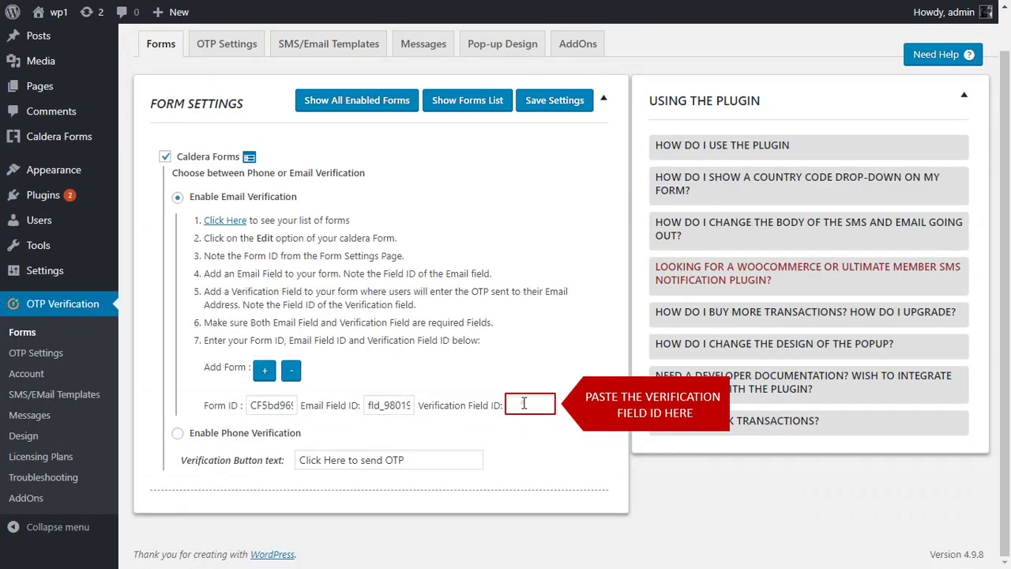
# Paste the copied field ID into the email settings' Verification Field ID box
pyautogui.click(534, 405)
pyautogui.hotkey('ctrl', 'v')
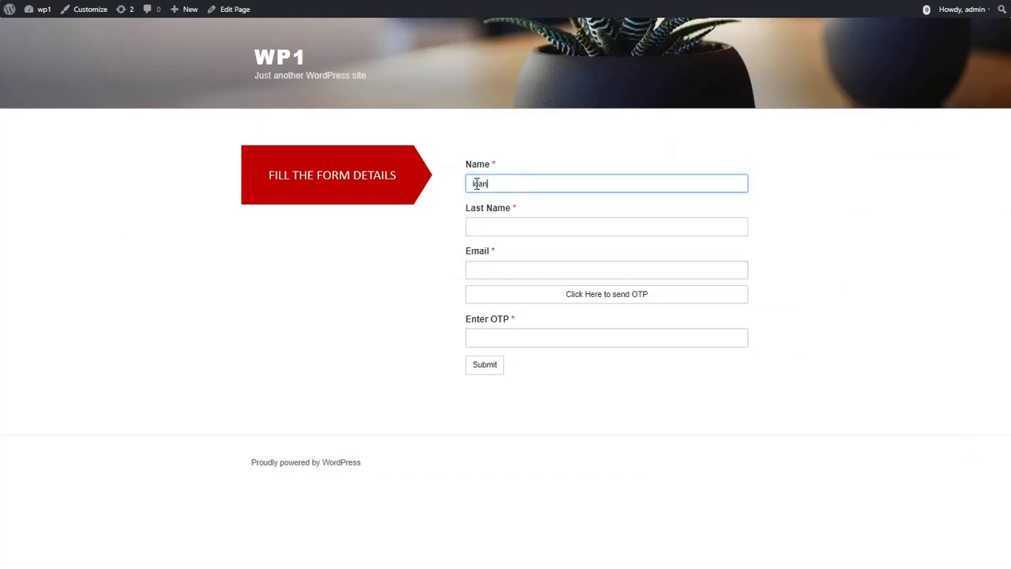
# Fill in the last name and email address on the preview form and request the OTP
pyautogui.click(491, 227)
pyautogui.write('deo')
pyautogui.click(492, 269)
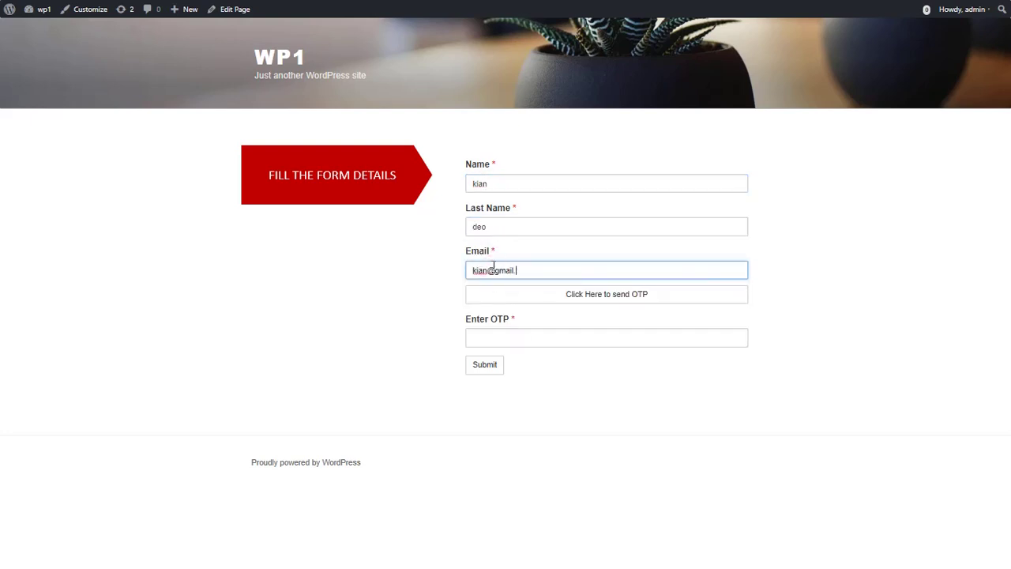
pyautogui.click(556, 296)
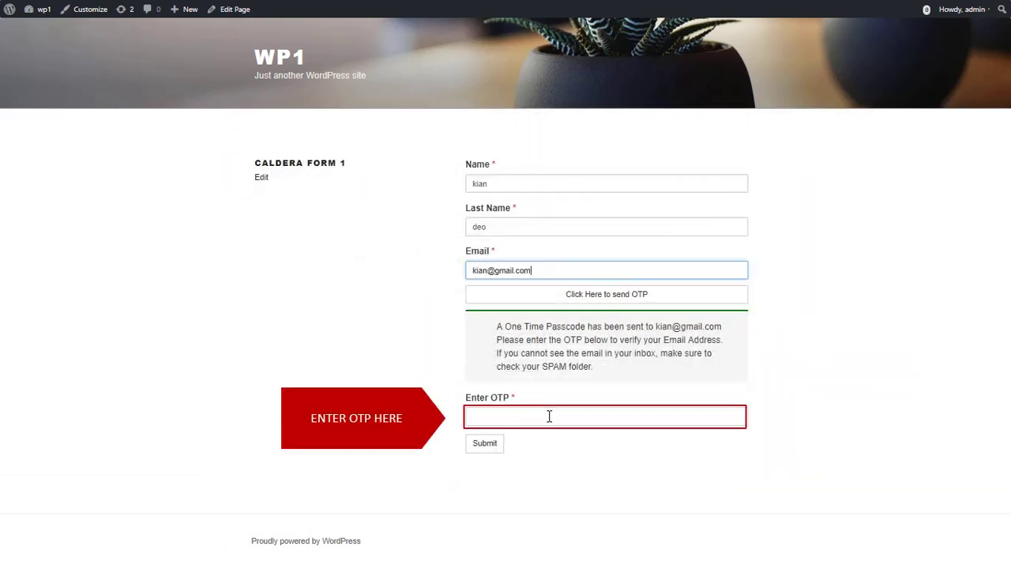
# Enter the emailed OTP code and submit the form
pyautogui.click(549, 417)
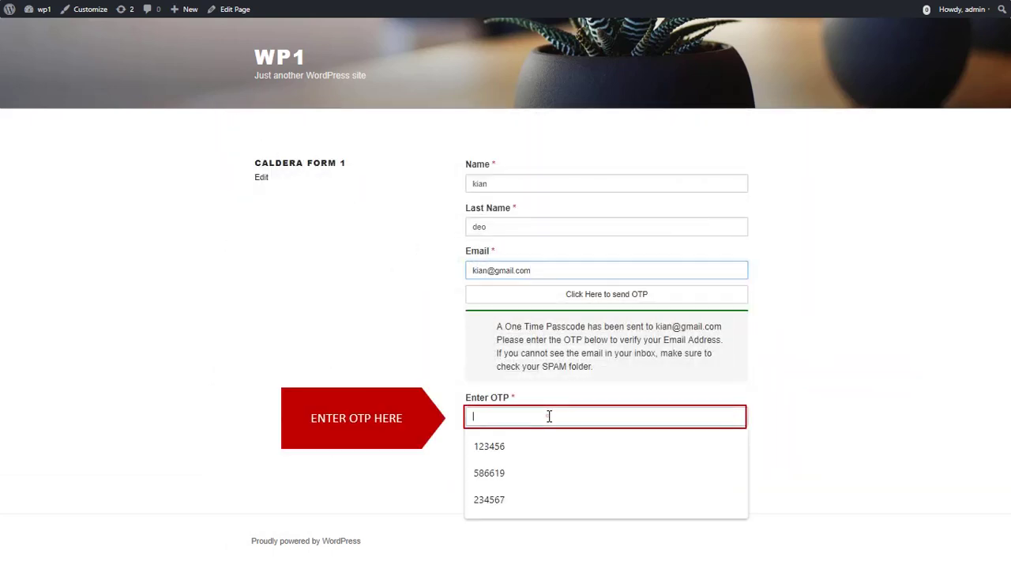
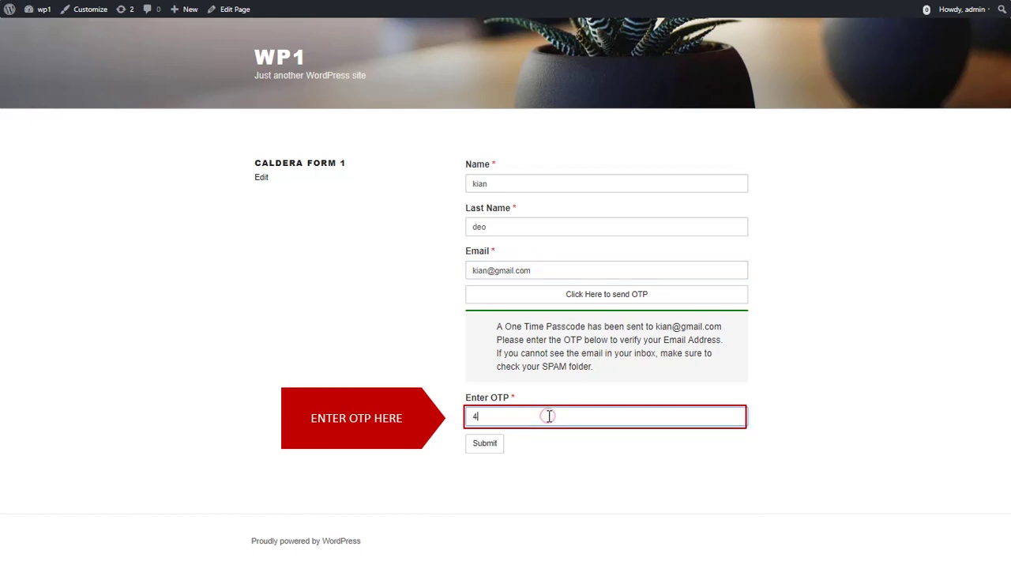
pyautogui.click(494, 445)
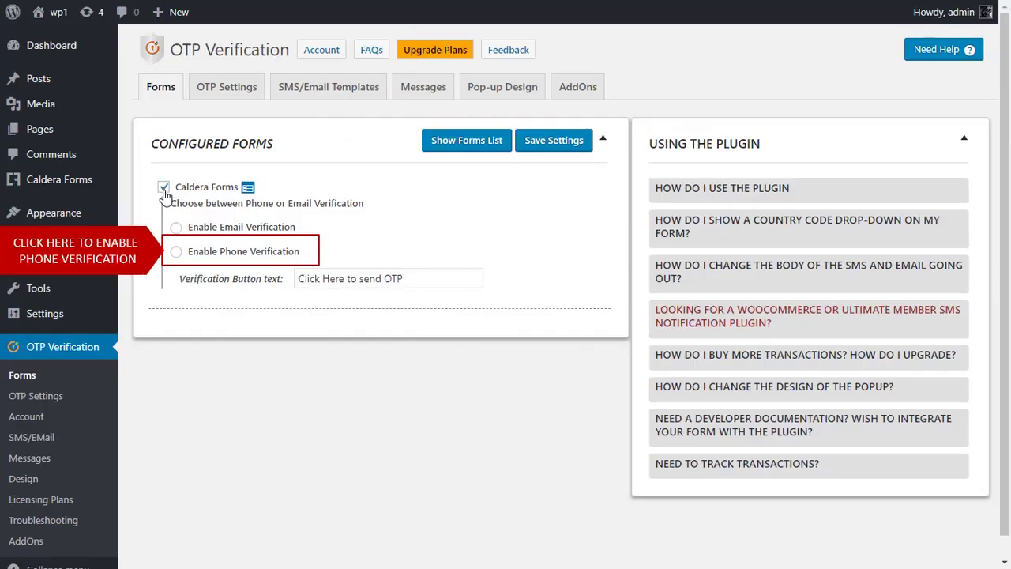
# Choose phone verification for Caldera Forms and select Caldera form 1's ID from its shortcode
pyautogui.click(177, 254)
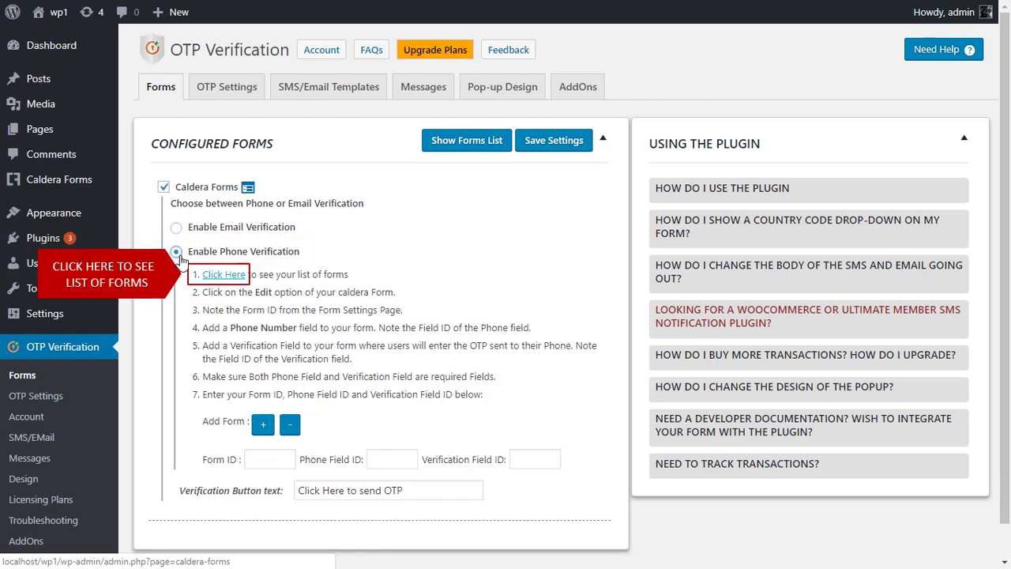
pyautogui.click(212, 275)
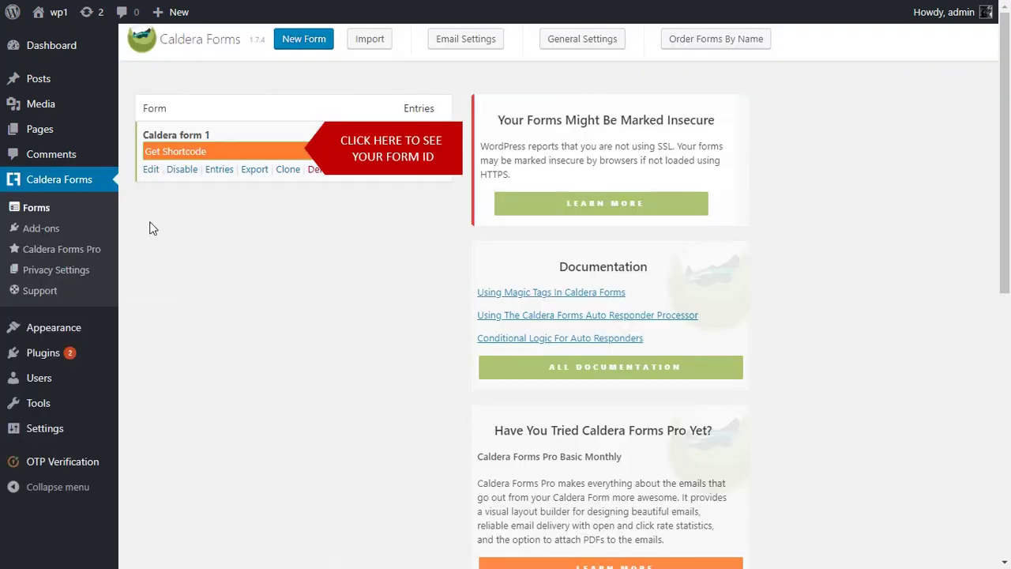
pyautogui.click(183, 152)
pyautogui.doubleClick(263, 137)
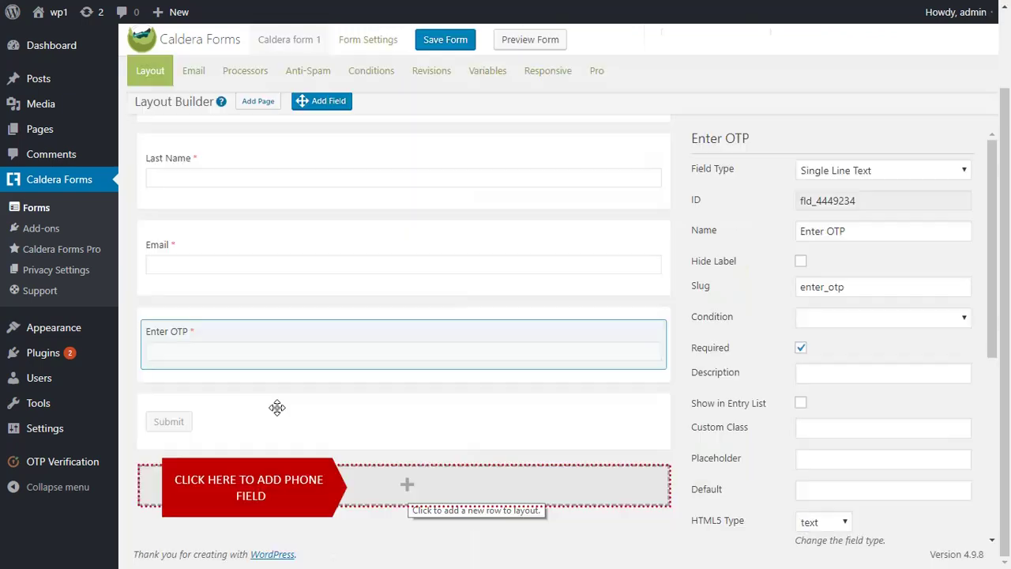
# Add a required Phone Number (Better) field named Phone in a new row, save, and copy its field ID
pyautogui.click(405, 487)
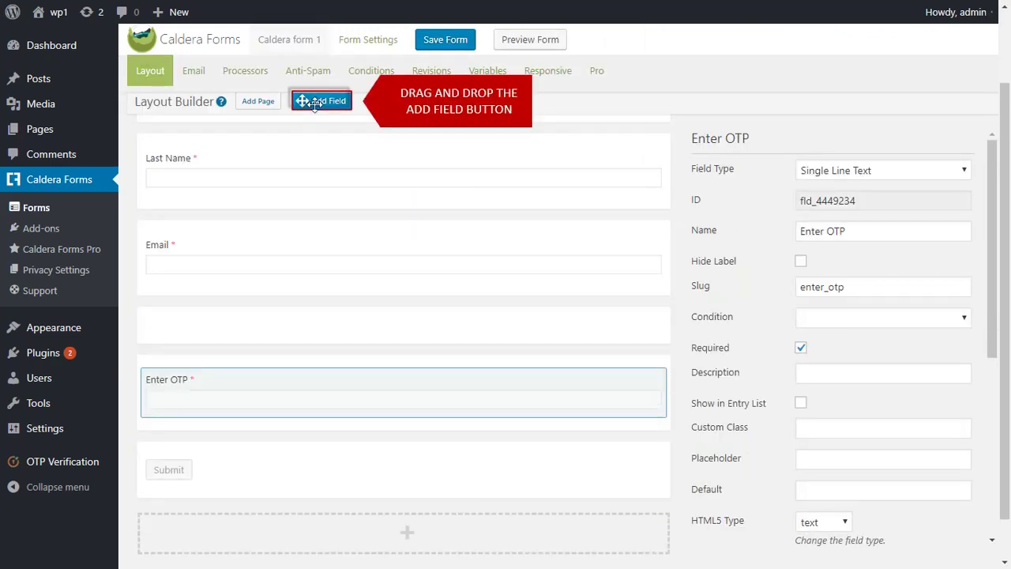
pyautogui.moveTo(315, 101); pyautogui.dragTo(329, 331)
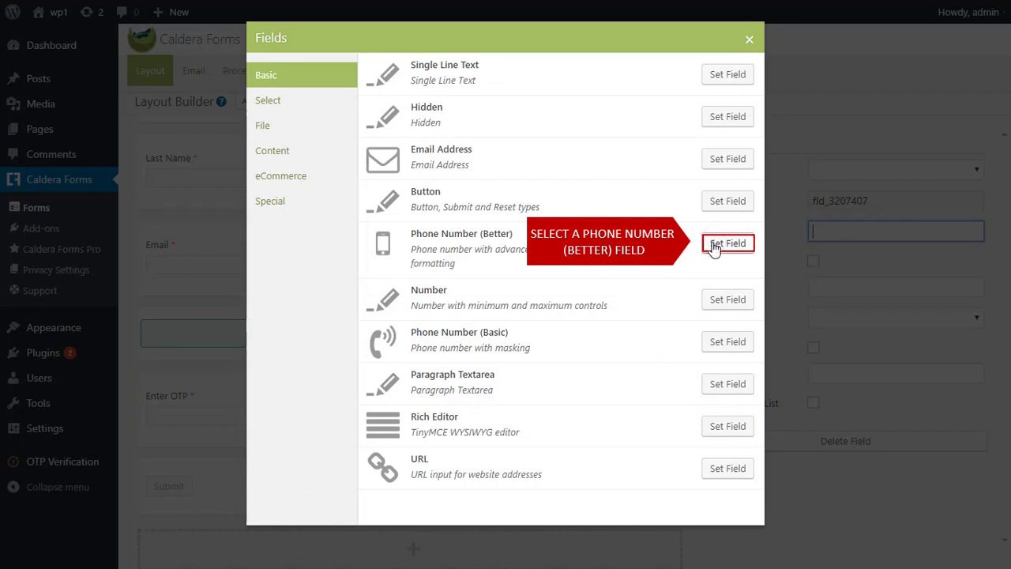
pyautogui.click(714, 247)
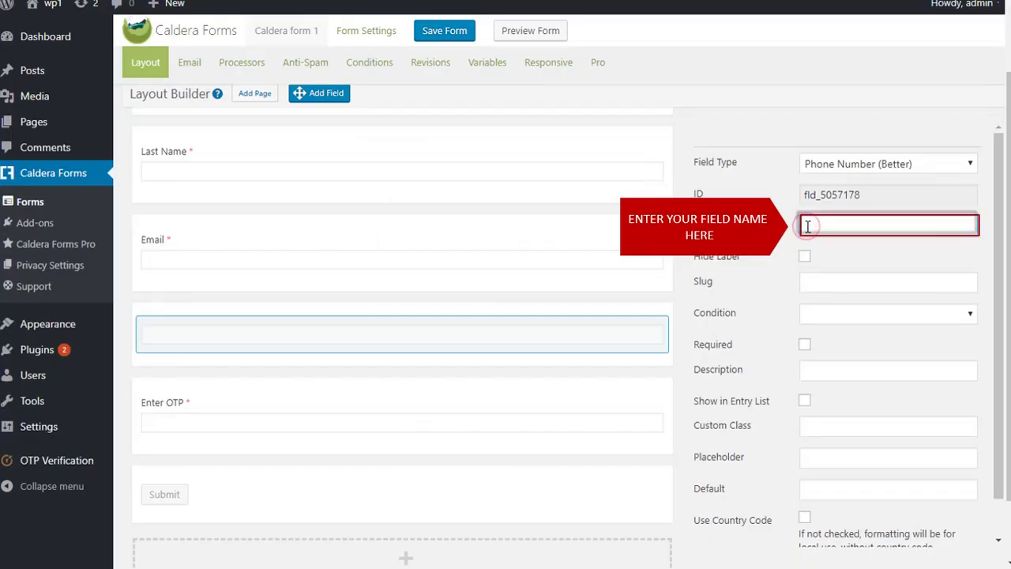
pyautogui.write('Phone')
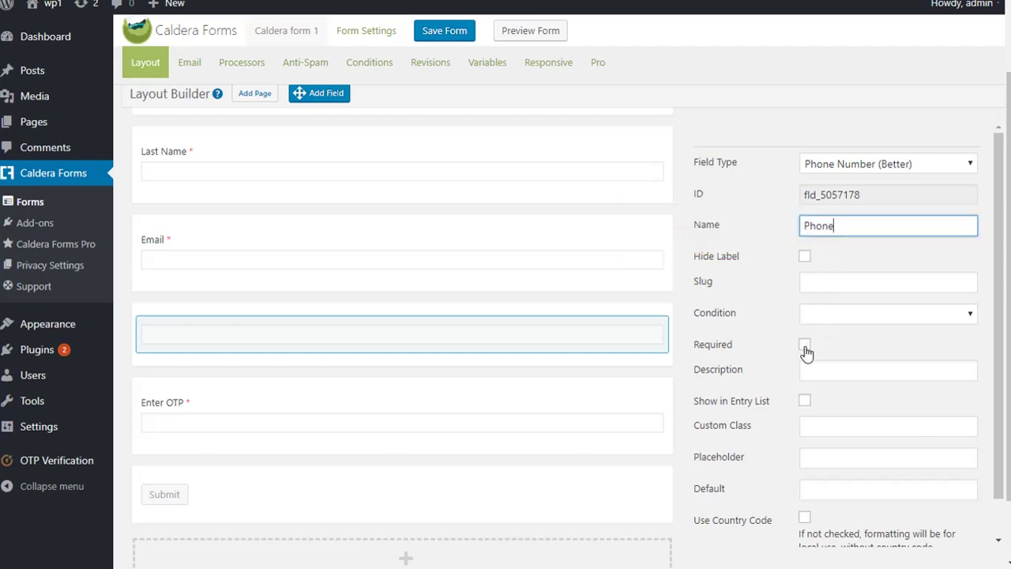
pyautogui.click(804, 346)
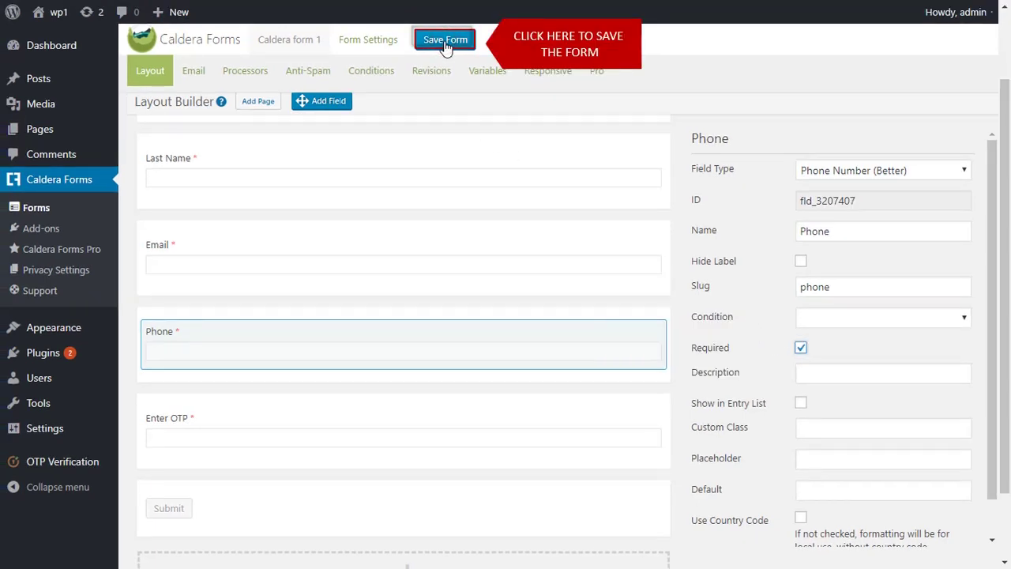
pyautogui.click(446, 41)
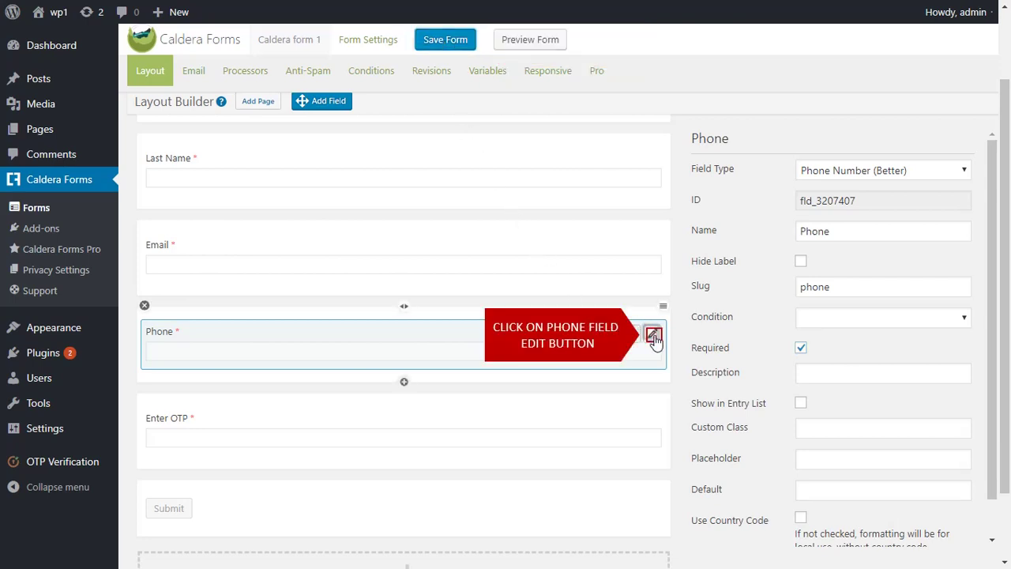
pyautogui.click(654, 336)
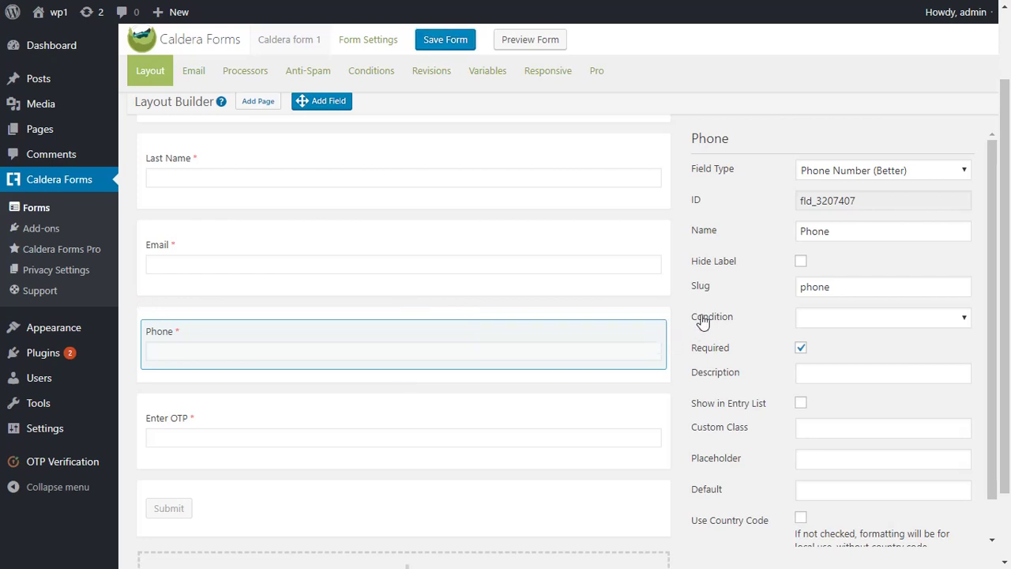
pyautogui.doubleClick(803, 200)
pyautogui.hotkey('ctrl', 'c')
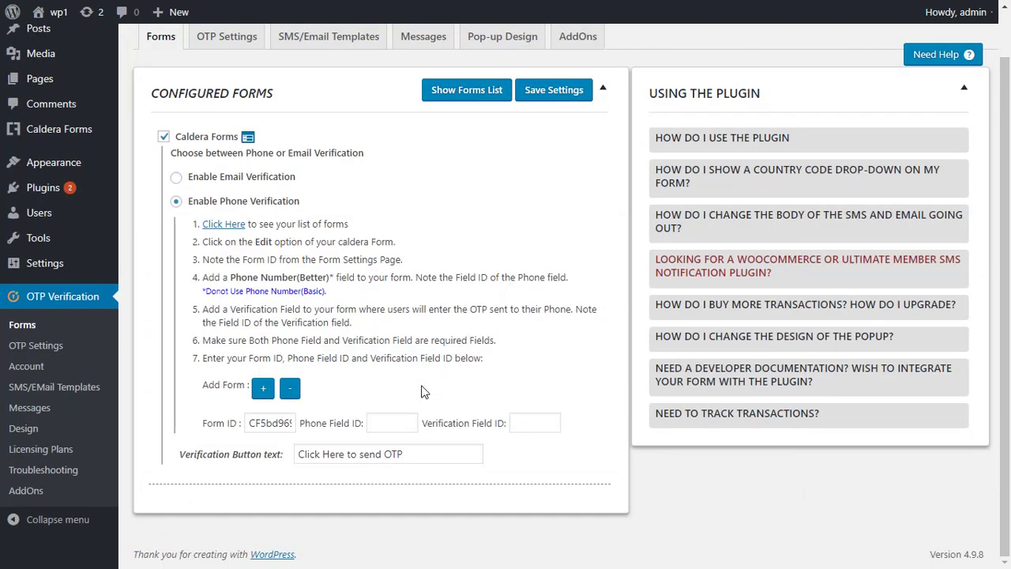
# Paste Phone Field ID fld_3207407, then copy Enter OTP's ID fld_4449234 into Verification Field ID
pyautogui.click(392, 422)
pyautogui.hotkey('ctrl', 'v')
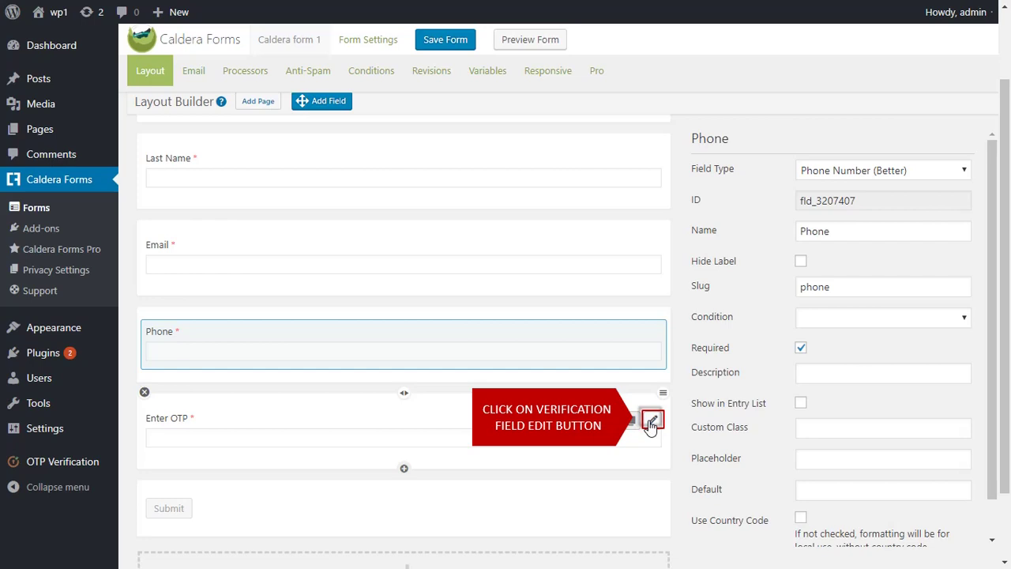
pyautogui.click(652, 420)
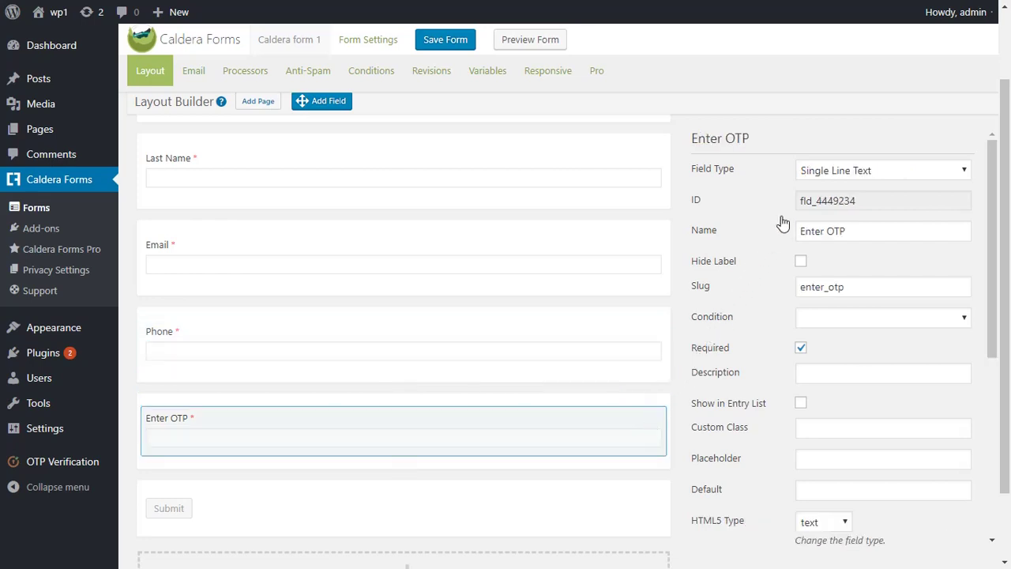
pyautogui.doubleClick(806, 203)
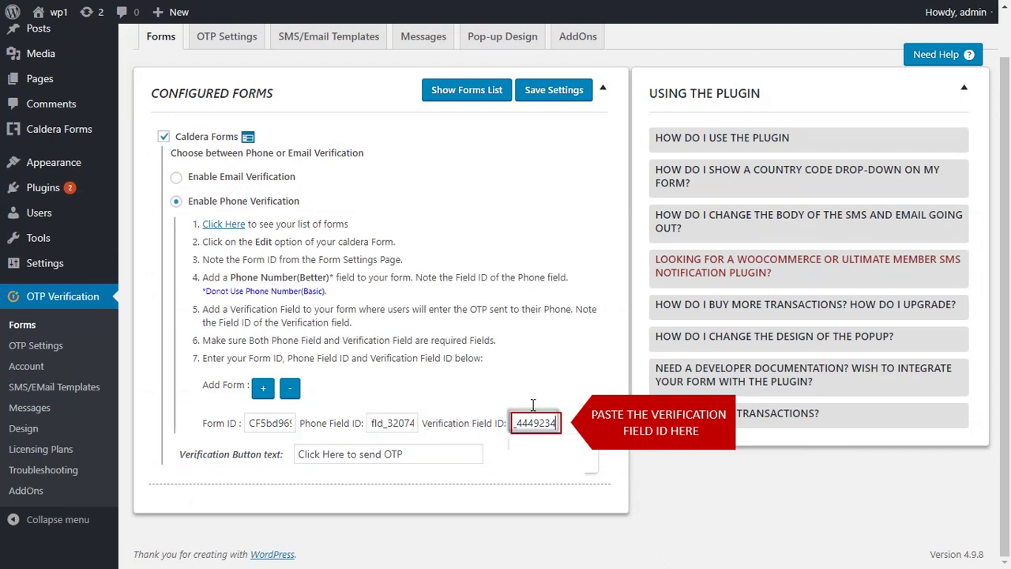
pyautogui.click(532, 403)
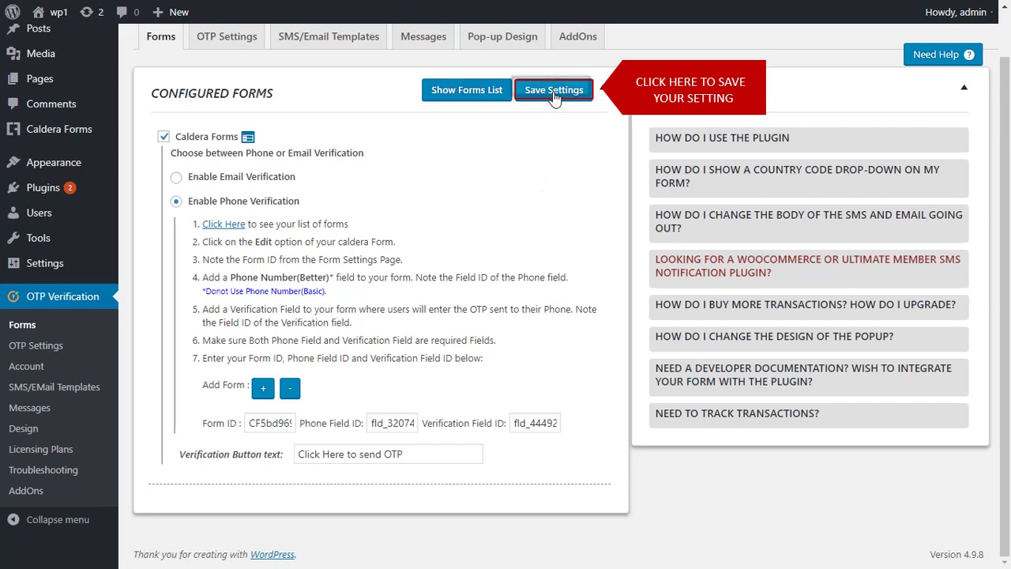
# Fill in the form's first name, last name, e-mail address and phone number fields
pyautogui.click(485, 182)
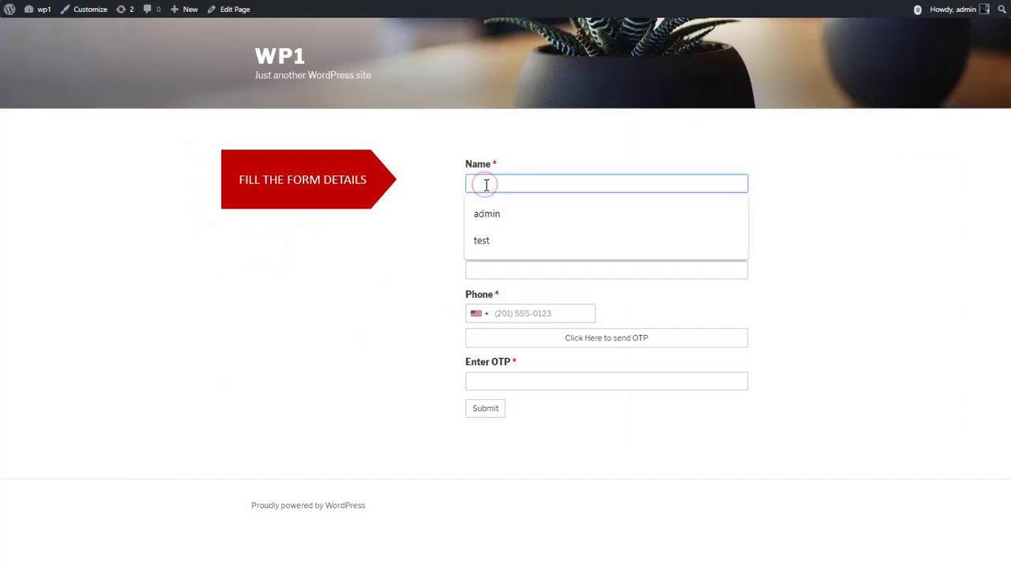
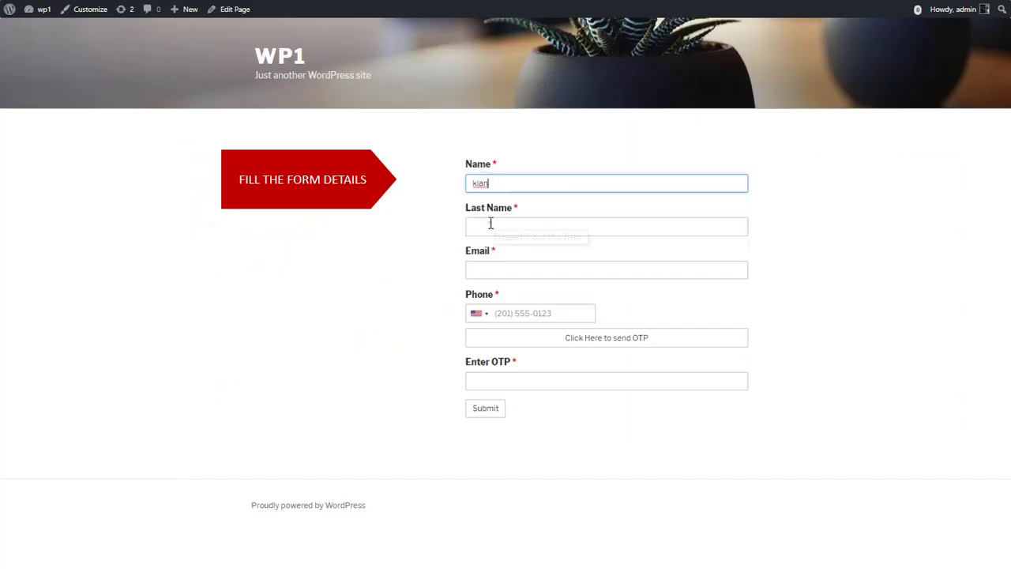
pyautogui.click(490, 225)
pyautogui.click(497, 268)
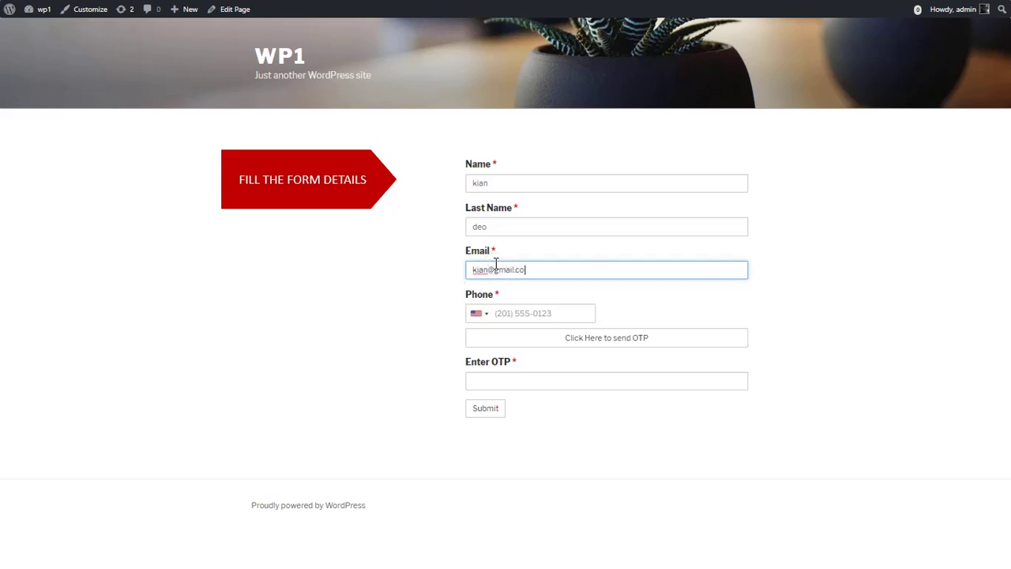
pyautogui.click(497, 314)
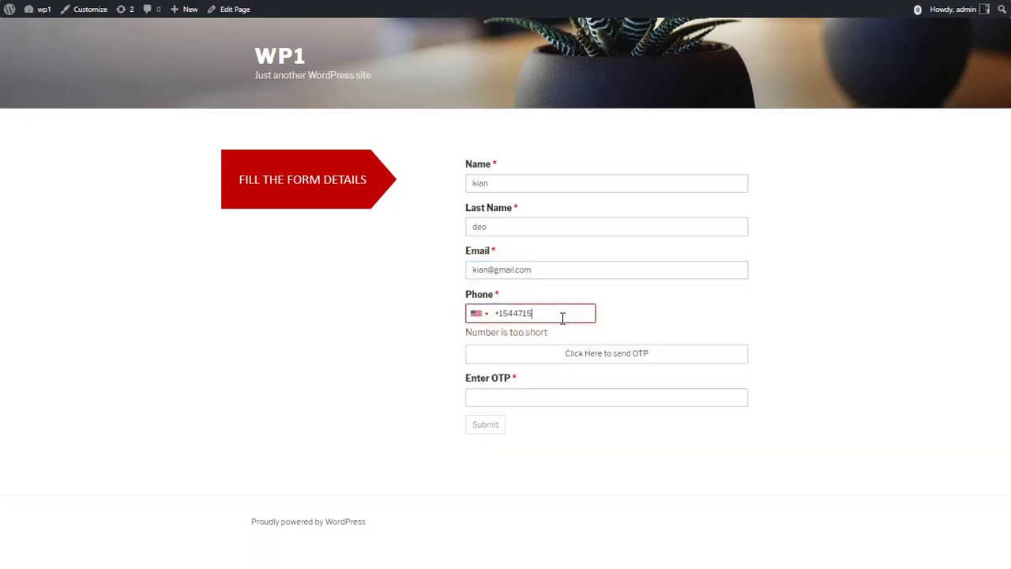
# Send the SMS one-time passcode, enter the received code, and submit the form
pyautogui.click(576, 345)
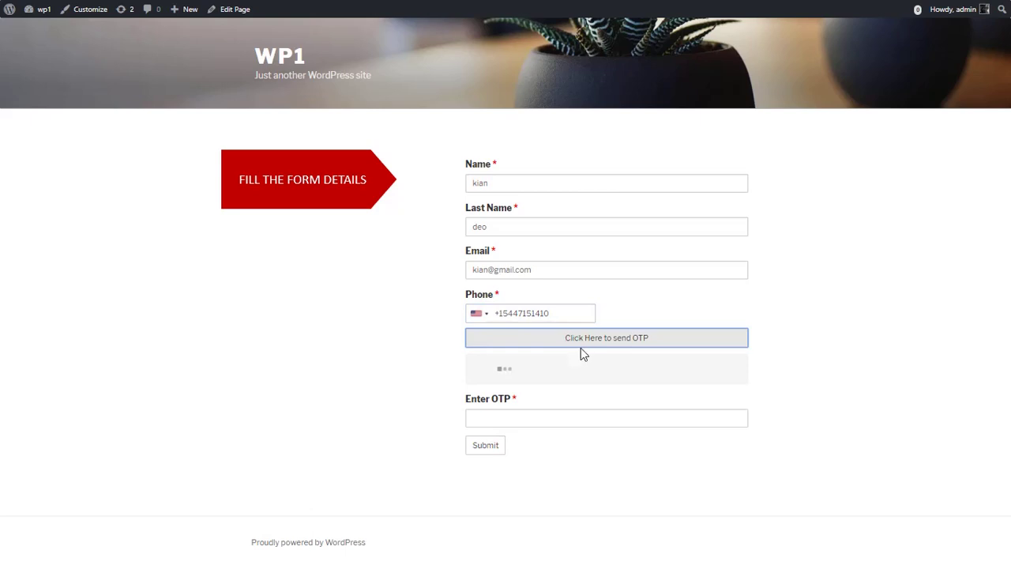
pyautogui.click(563, 448)
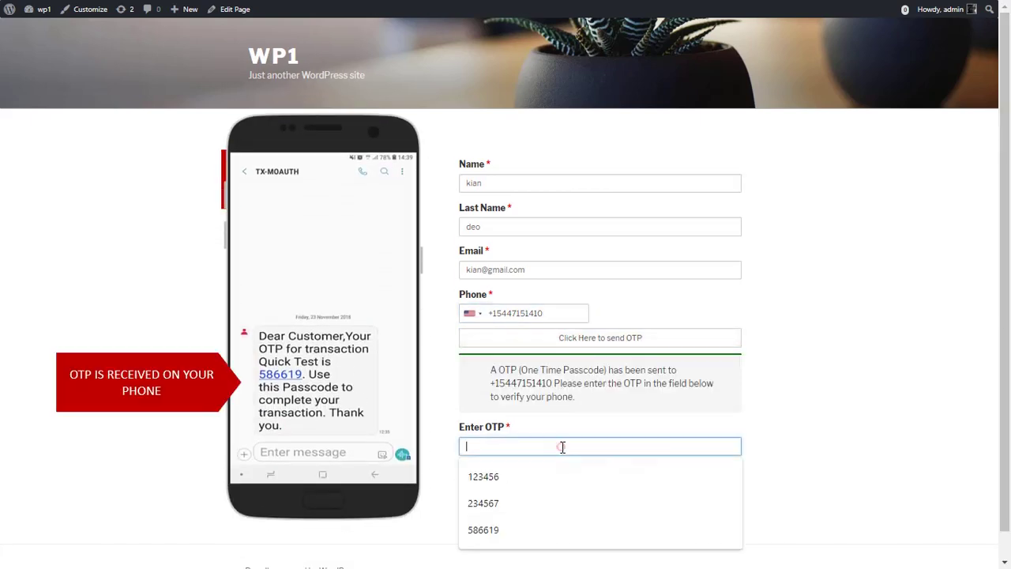
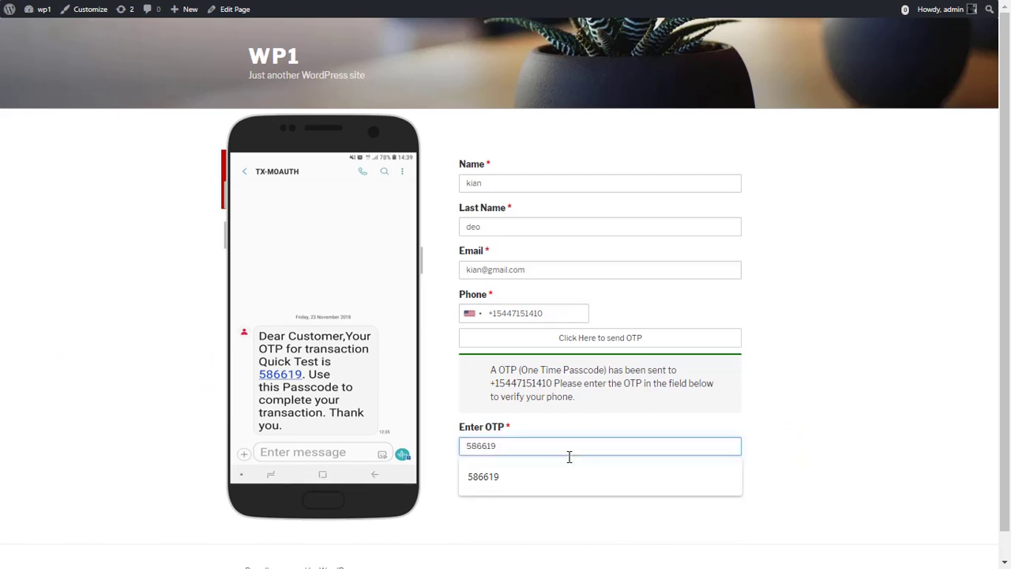
pyautogui.click(566, 465)
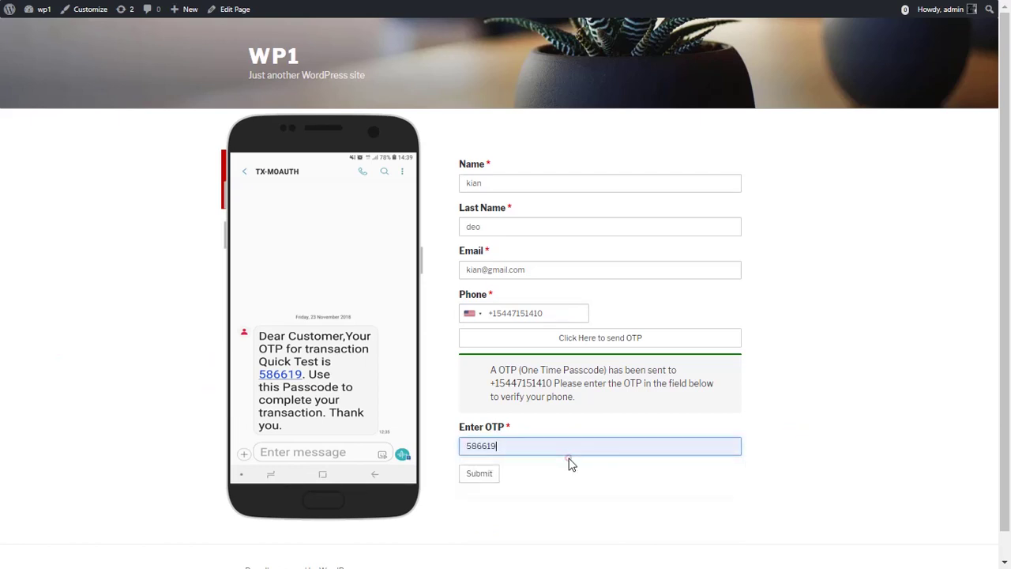
pyautogui.click(482, 474)
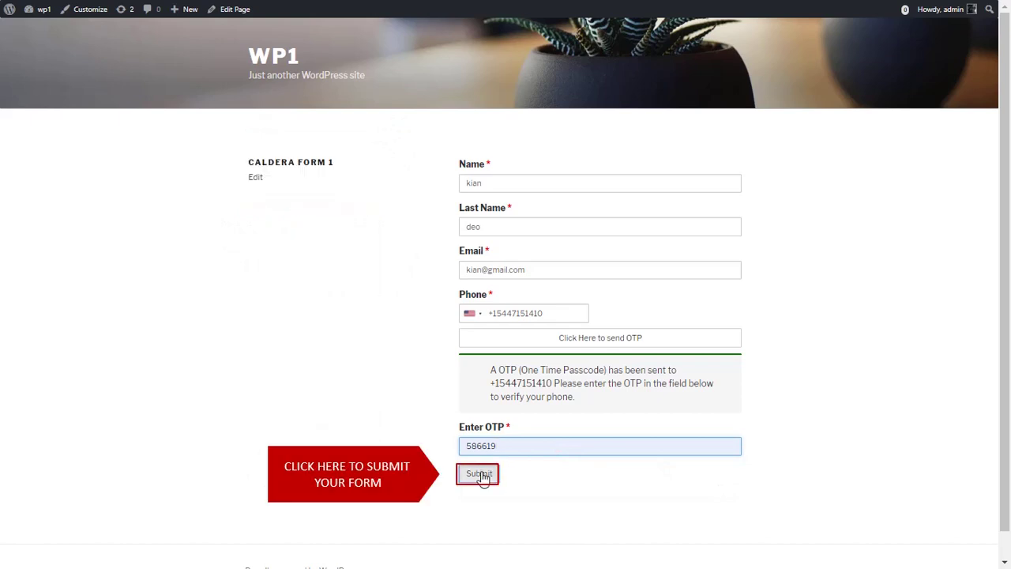